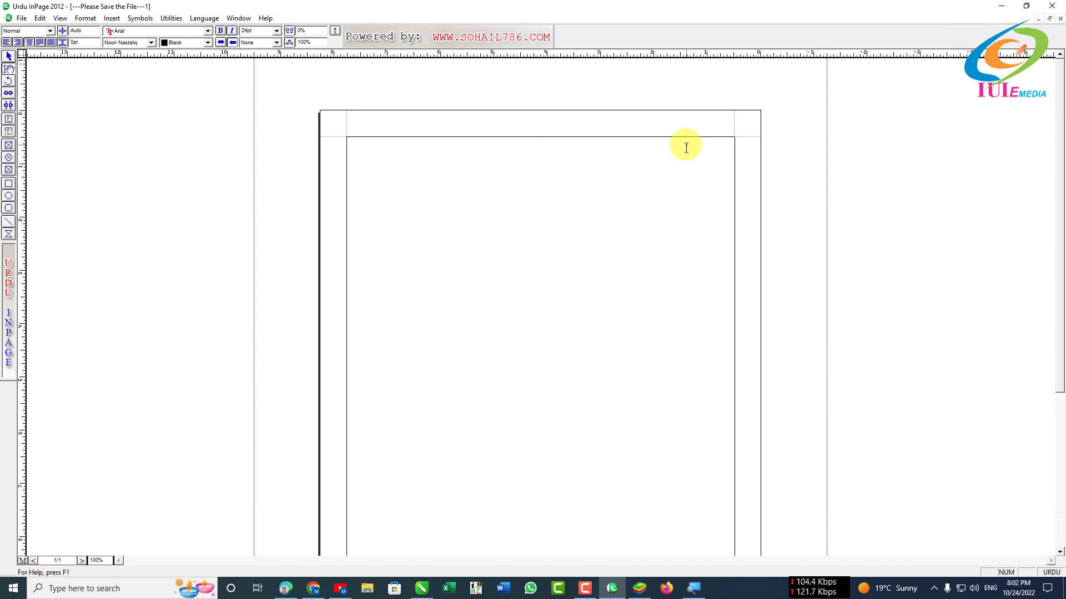
Step: Enter the centred heading "احباب گرامی اسماء و پتہ و موبائل نمبر" on the page and set its font size to 24pt
{"action": "key", "text": "ctrl+e"}
{"action": "type", "text": "احباب گرامی اساتذہ و طلبہ وطالب"}
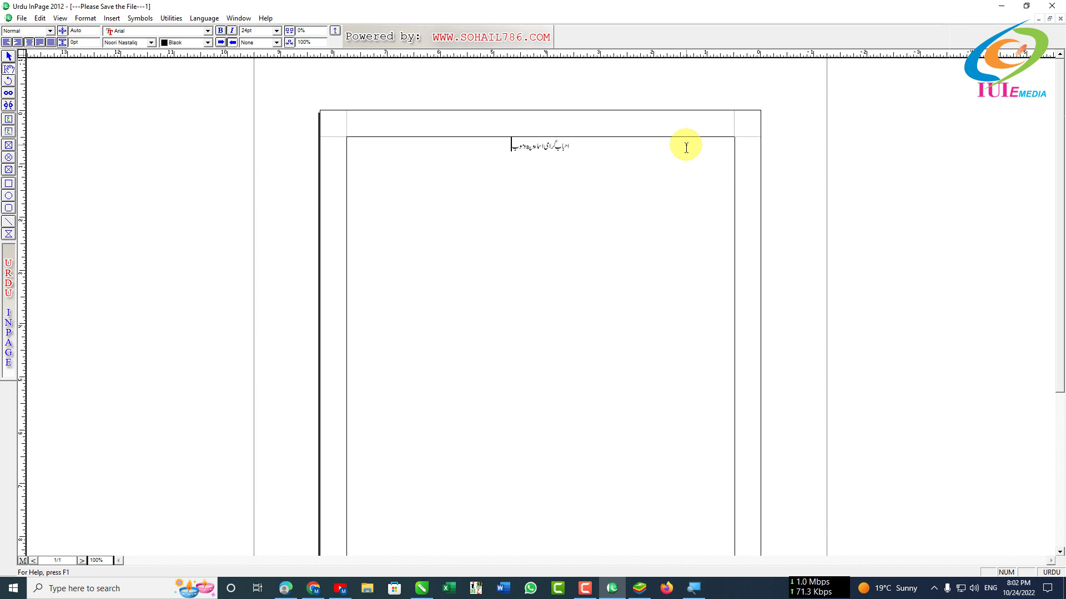
{"action": "type", "text": "ات موبائل نمبر"}
{"action": "key", "text": "ctrl+a"}
{"action": "left_click", "coordinate": [276, 32]}
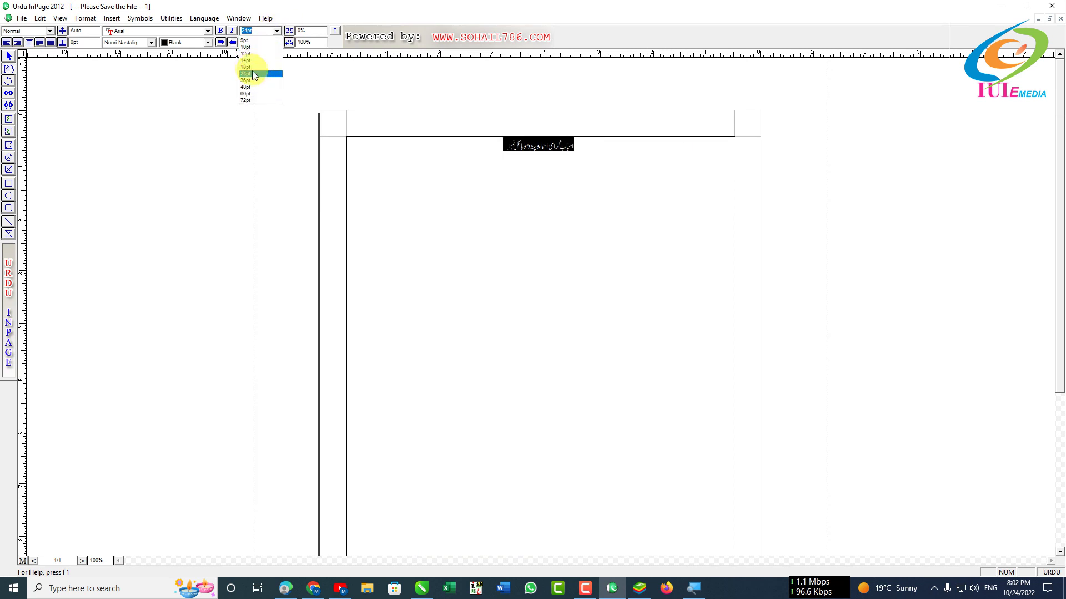
{"action": "left_click", "coordinate": [252, 73]}
{"action": "left_click", "coordinate": [469, 179]}
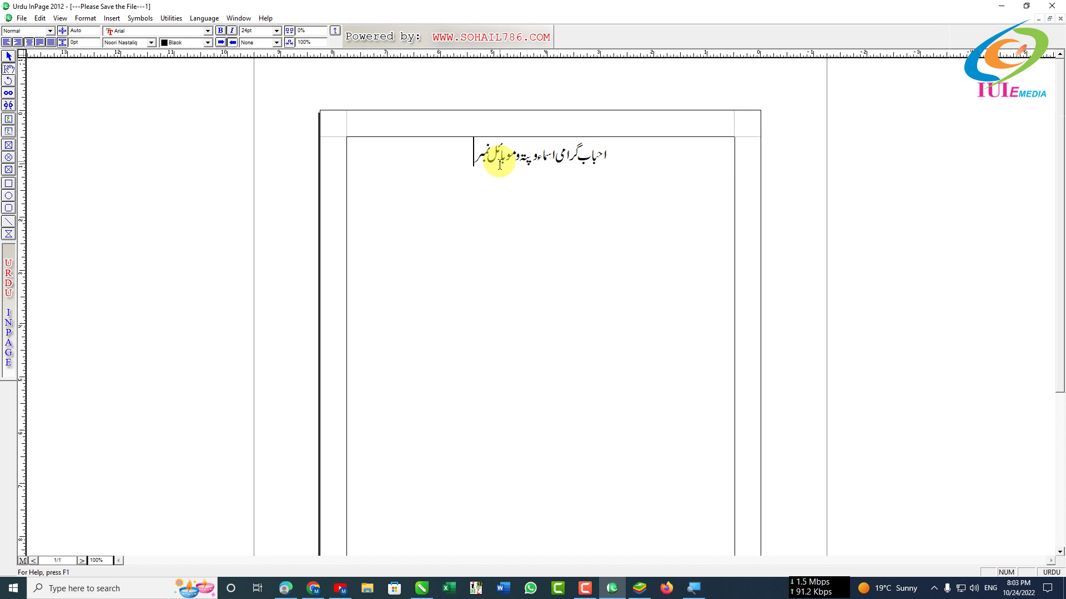
Step: Insert a table with 1 row, 5 columns and Auto column width on a new line below the heading
{"action": "key", "text": "Return"}
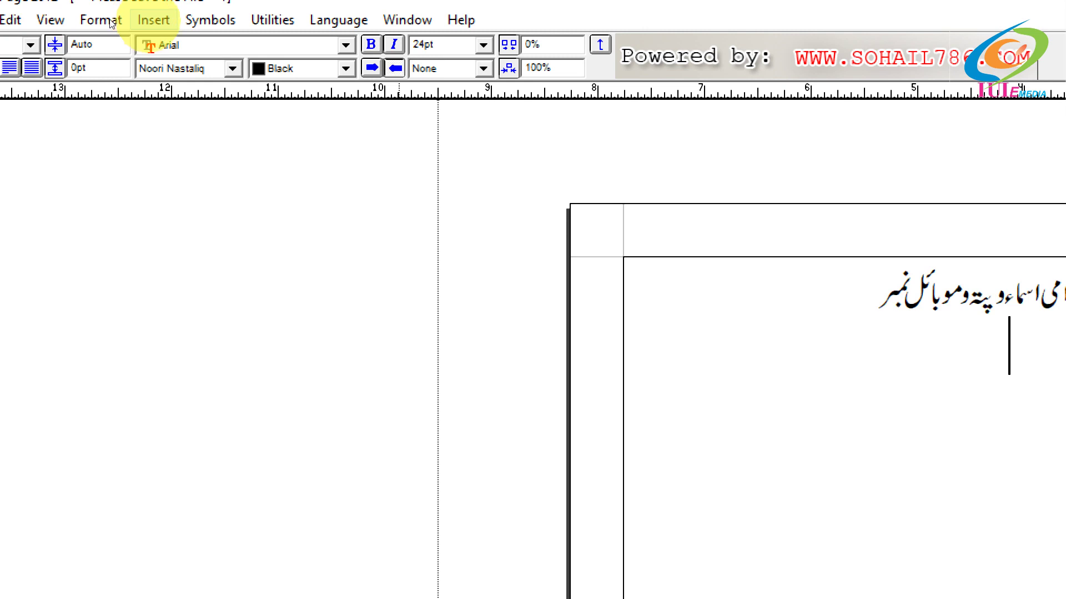
{"action": "left_click", "coordinate": [152, 20]}
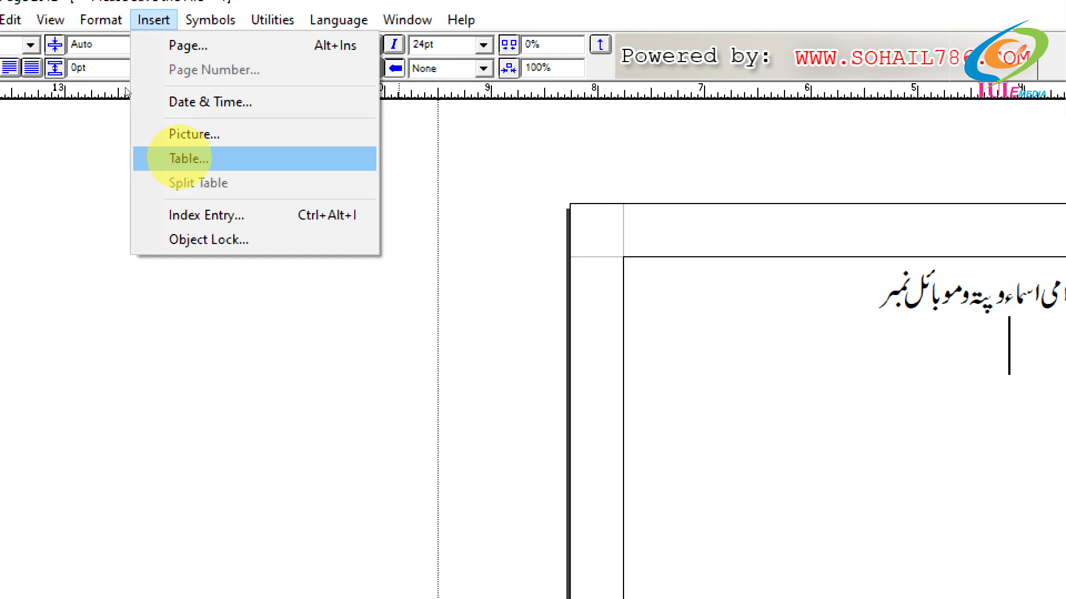
{"action": "left_click", "coordinate": [179, 158]}
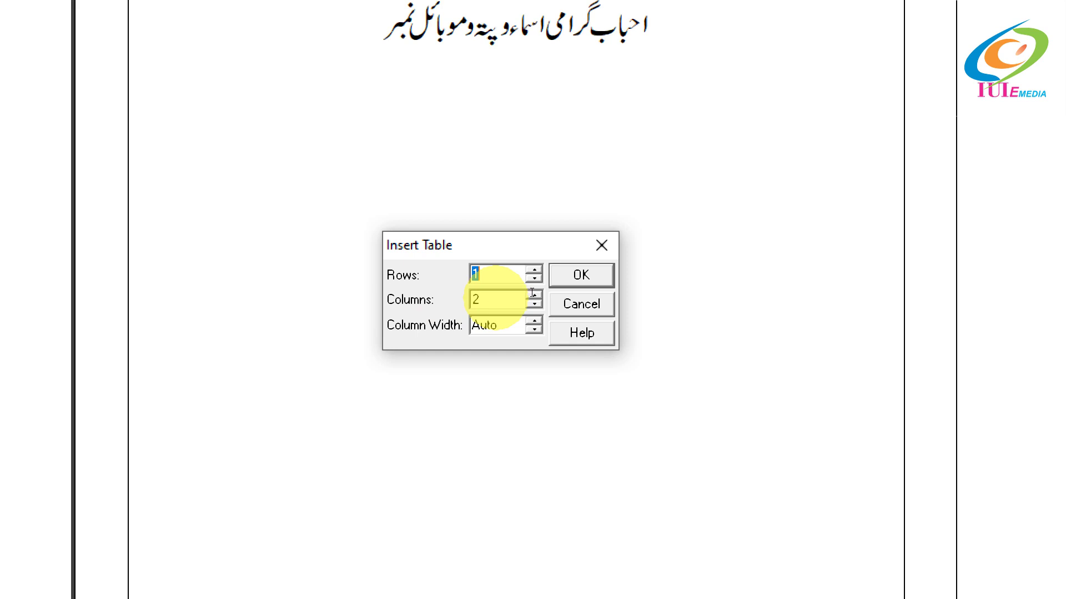
{"action": "left_click", "coordinate": [495, 300]}
{"action": "double_click", "coordinate": [491, 293]}
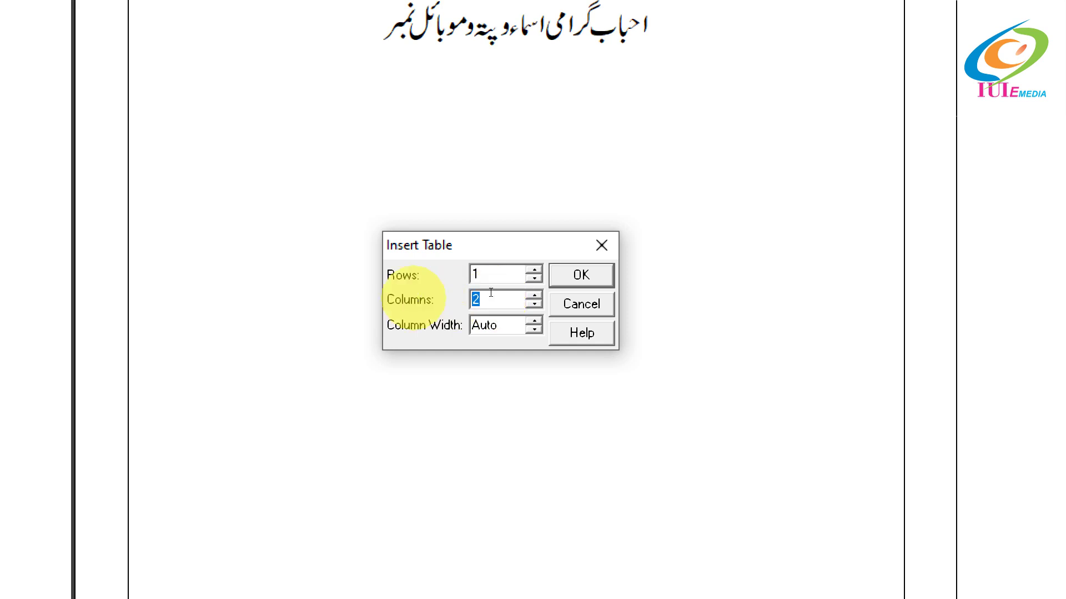
{"action": "type", "text": "5"}
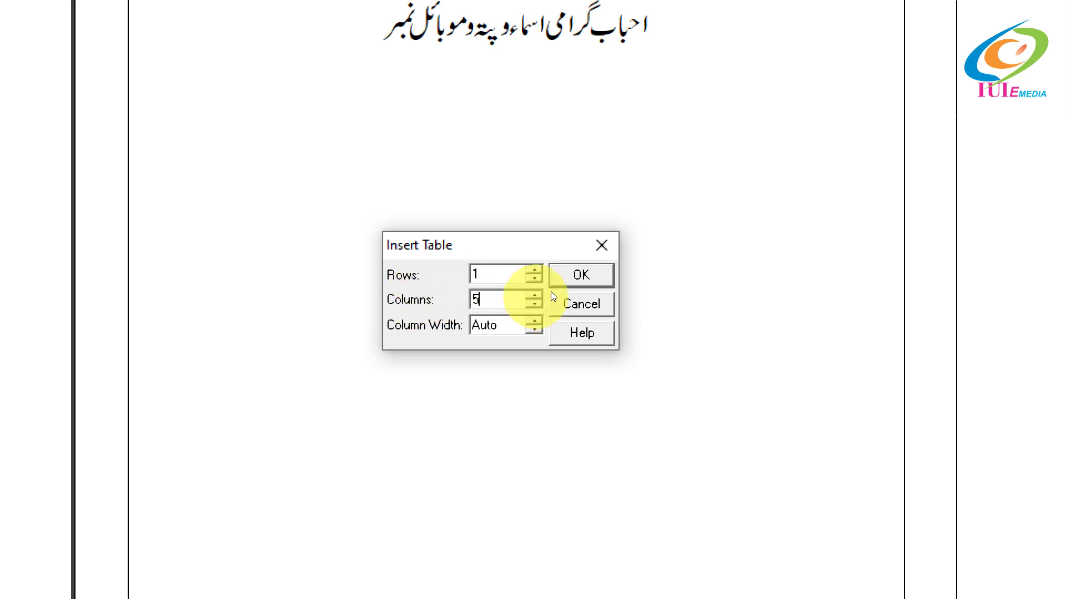
{"action": "type", "text": "6"}
{"action": "key", "text": "BackSpace"}
{"action": "type", "text": "5"}
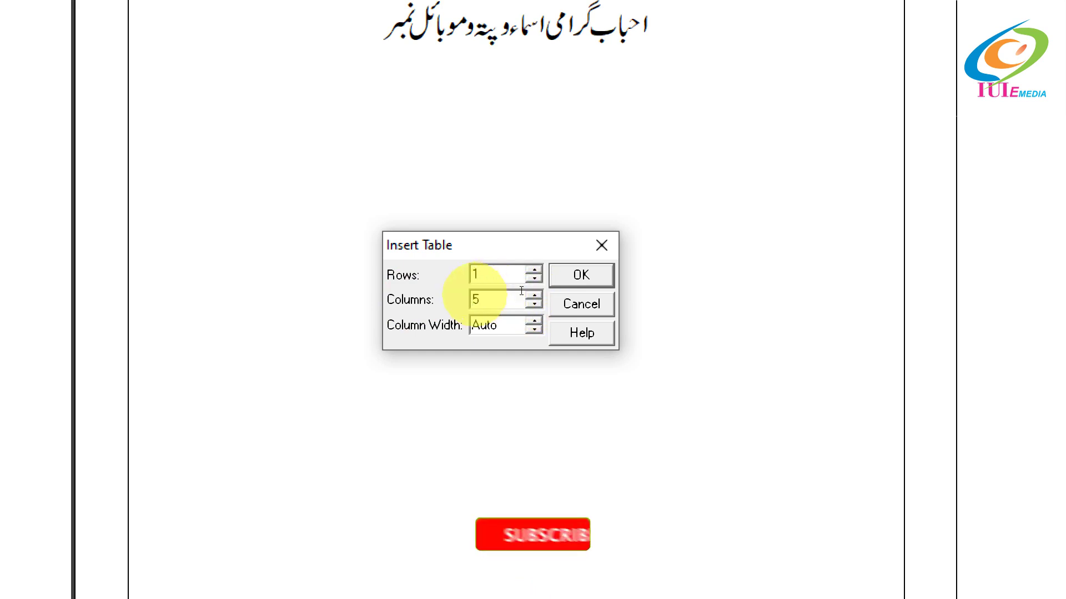
{"action": "double_click", "coordinate": [525, 295]}
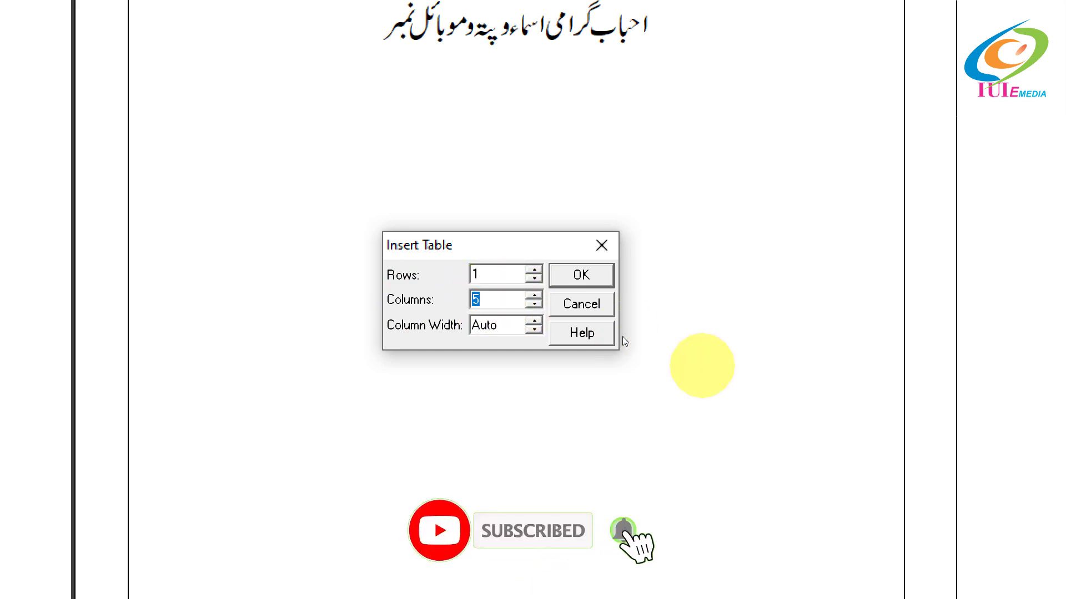
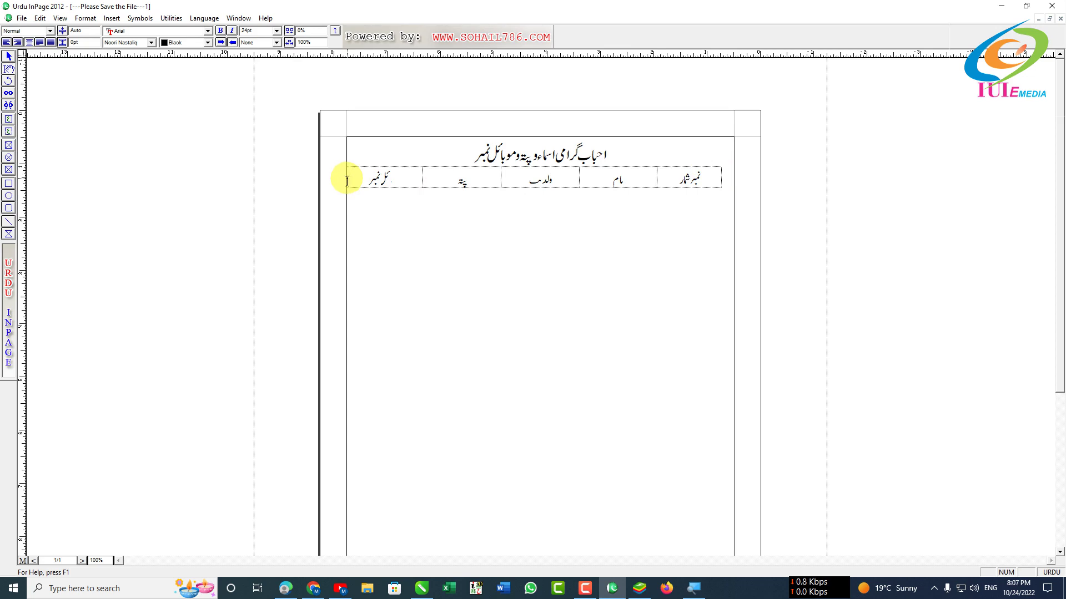
Step: Narrow the موبائل نمبر column at its outer edge, and format the whole row with a solid black 1pt border and 0 table indent
{"action": "left_click_drag", "start_coordinate": [348, 178], "coordinate": [357, 178]}
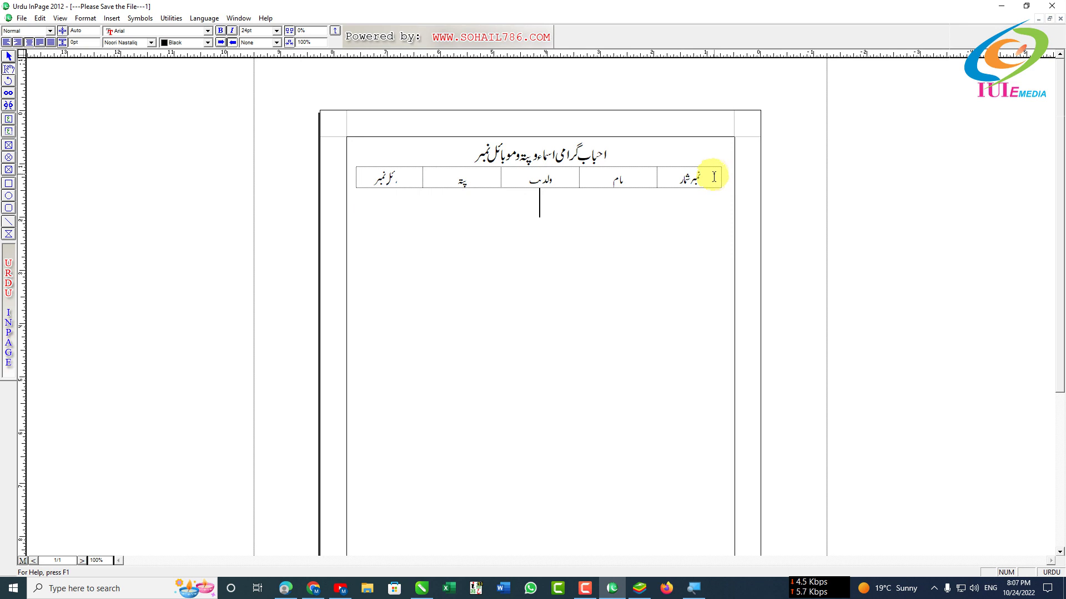
{"action": "left_click_drag", "start_coordinate": [714, 176], "coordinate": [373, 184]}
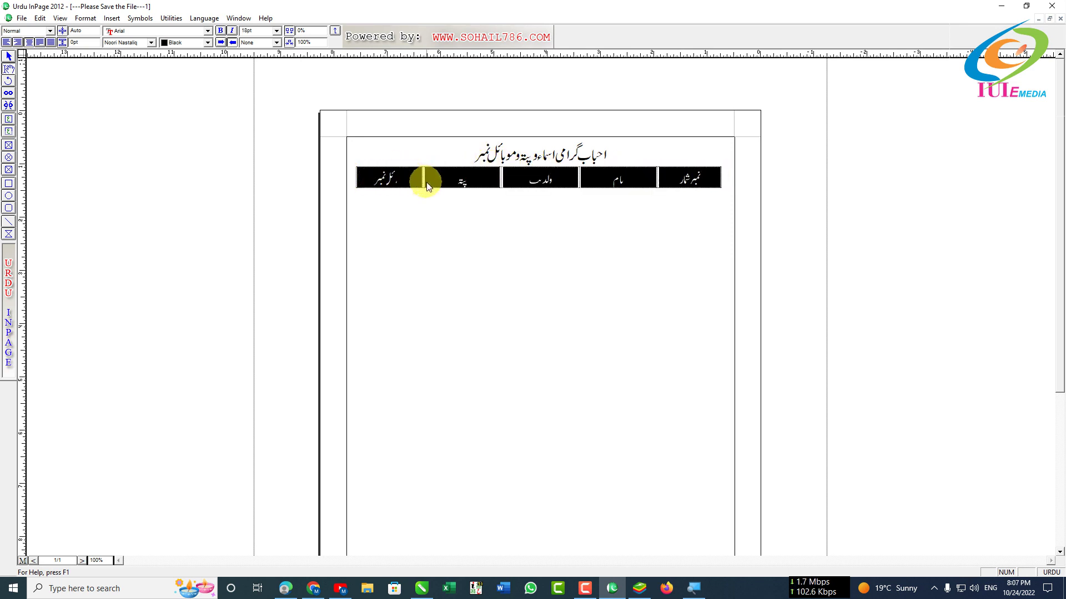
{"action": "left_click", "coordinate": [88, 18]}
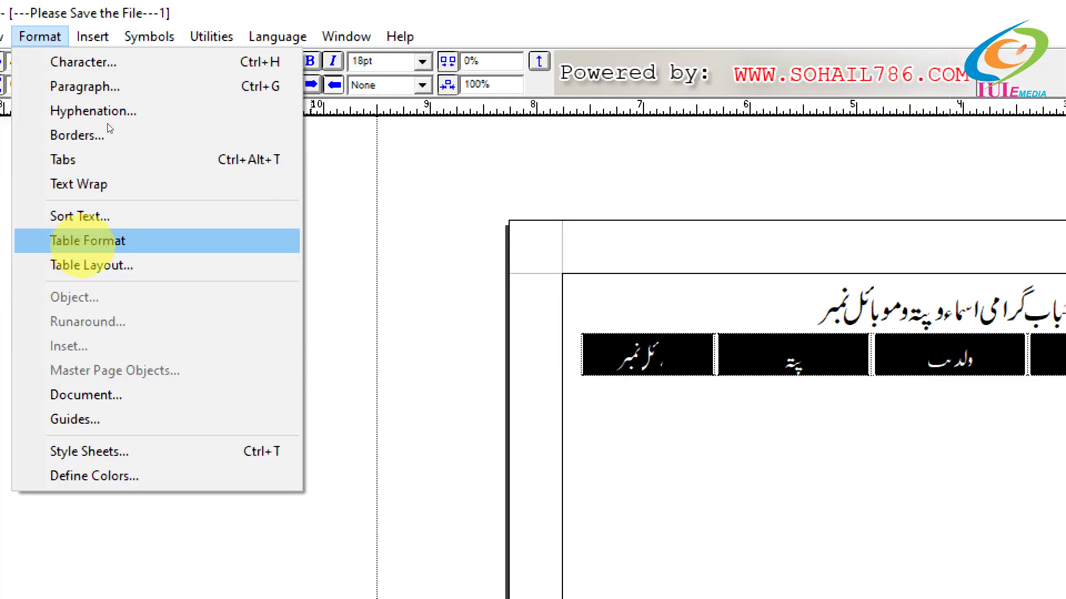
{"action": "left_click", "coordinate": [89, 241]}
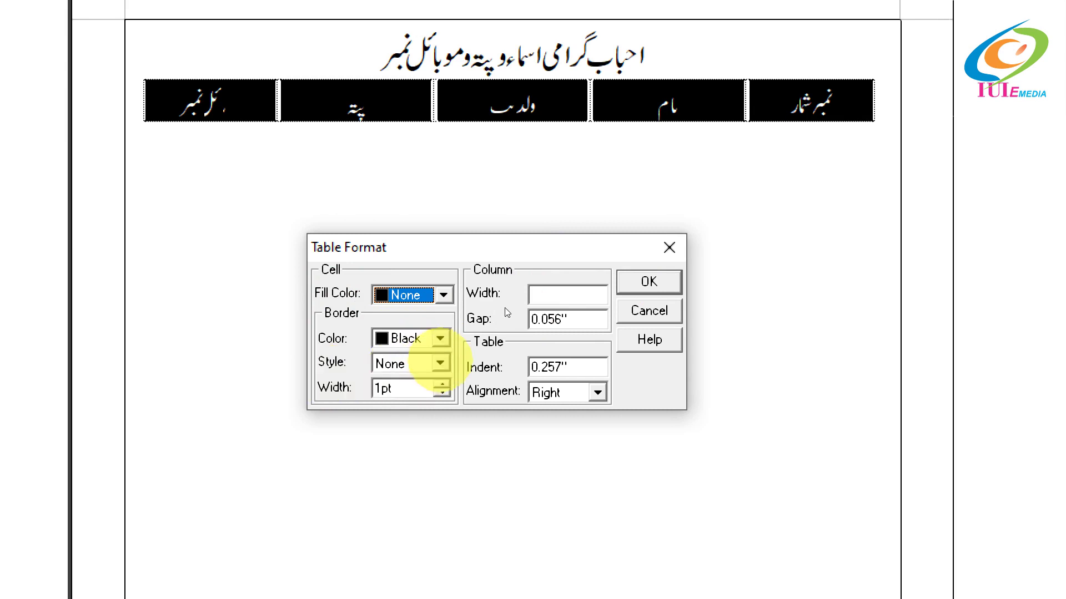
{"action": "left_click", "coordinate": [440, 363]}
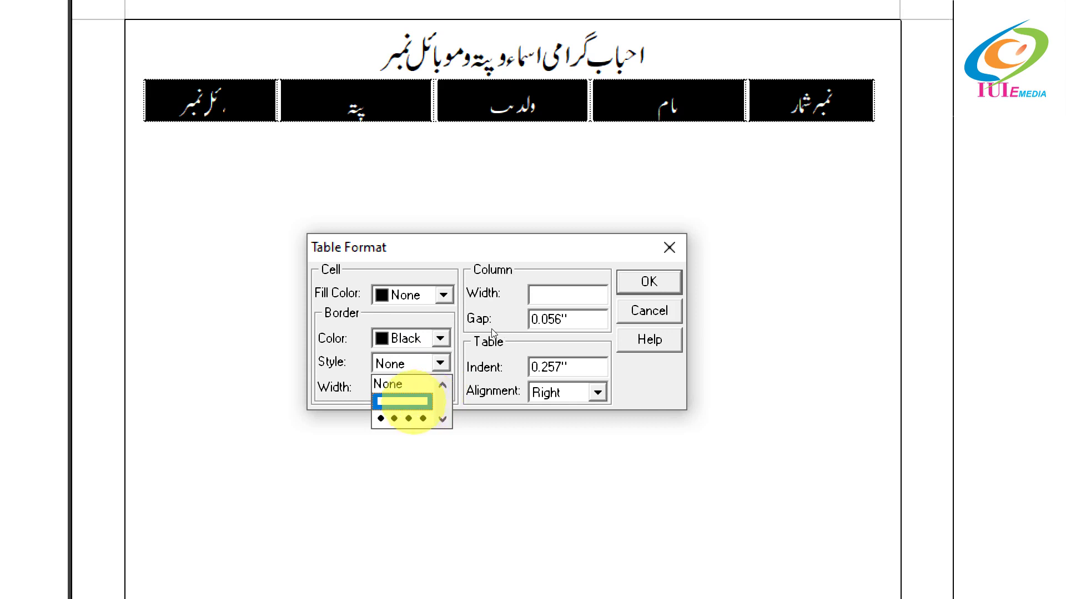
{"action": "left_click", "coordinate": [404, 400]}
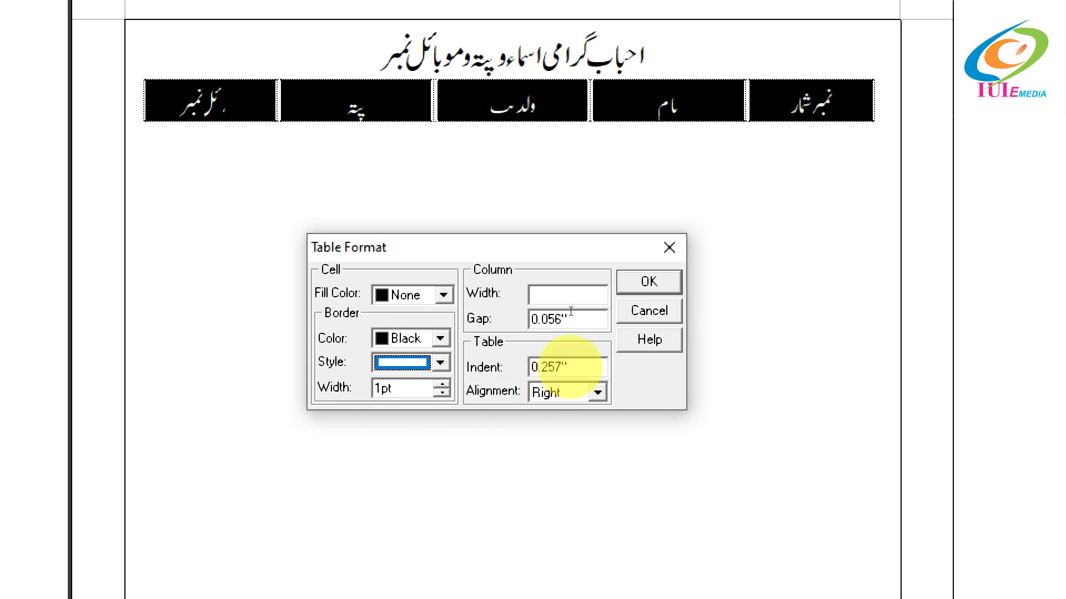
{"action": "double_click", "coordinate": [550, 367]}
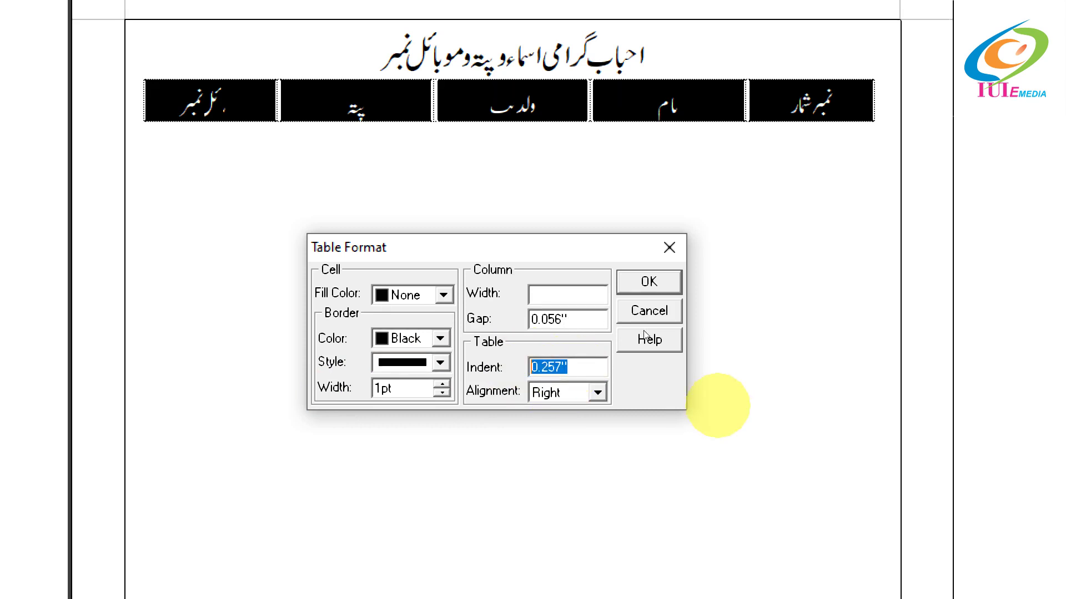
{"action": "type", "text": "0"}
{"action": "key", "text": "Return"}
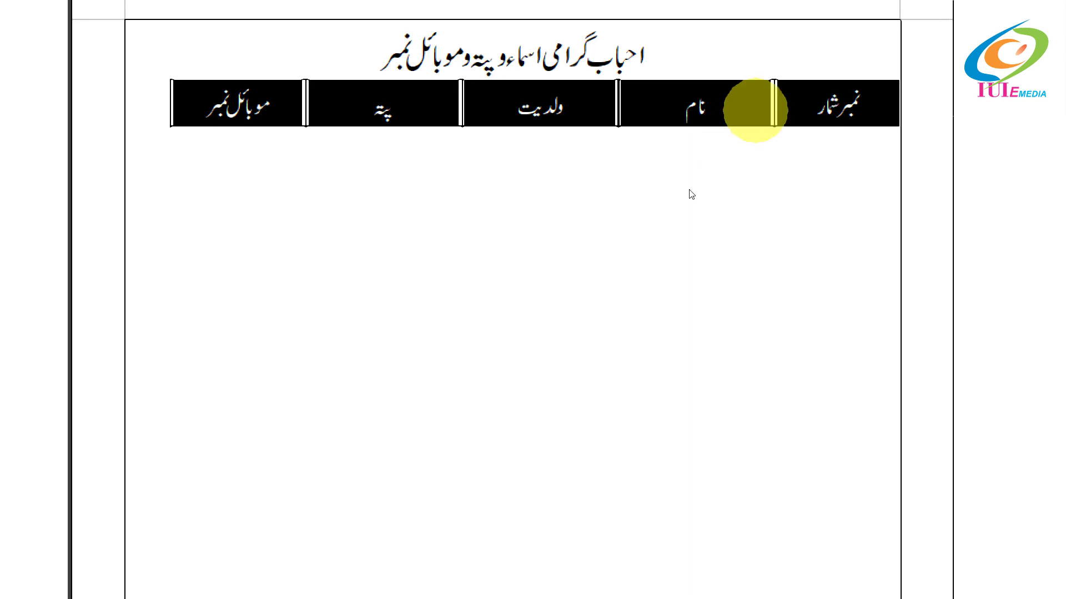
{"action": "left_click", "coordinate": [687, 222]}
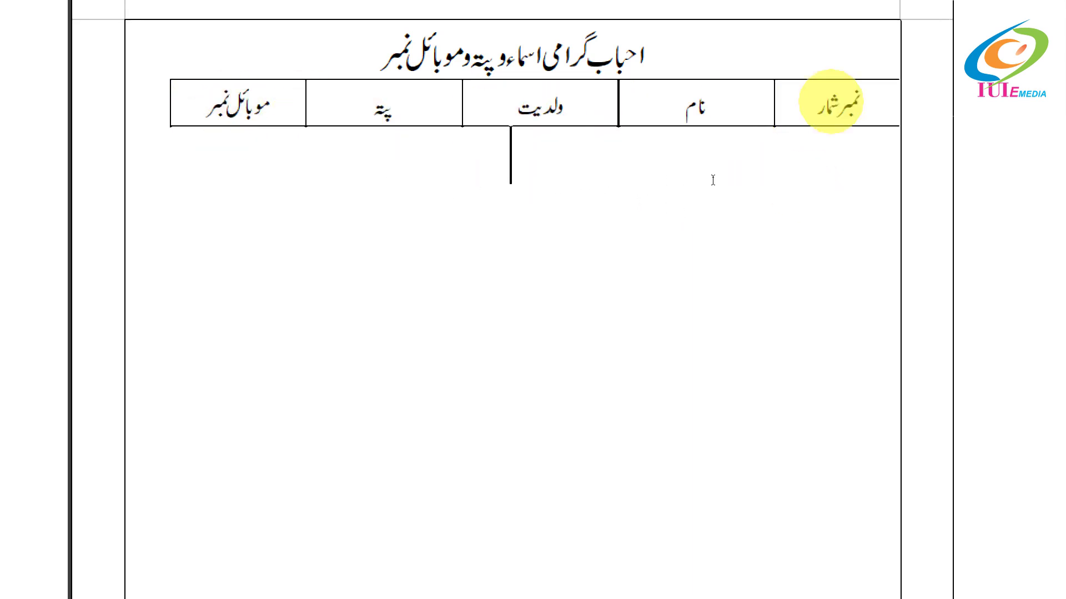
Step: Set the table alignment to Centered for the whole header row
{"action": "left_click_drag", "start_coordinate": [870, 100], "coordinate": [154, 114]}
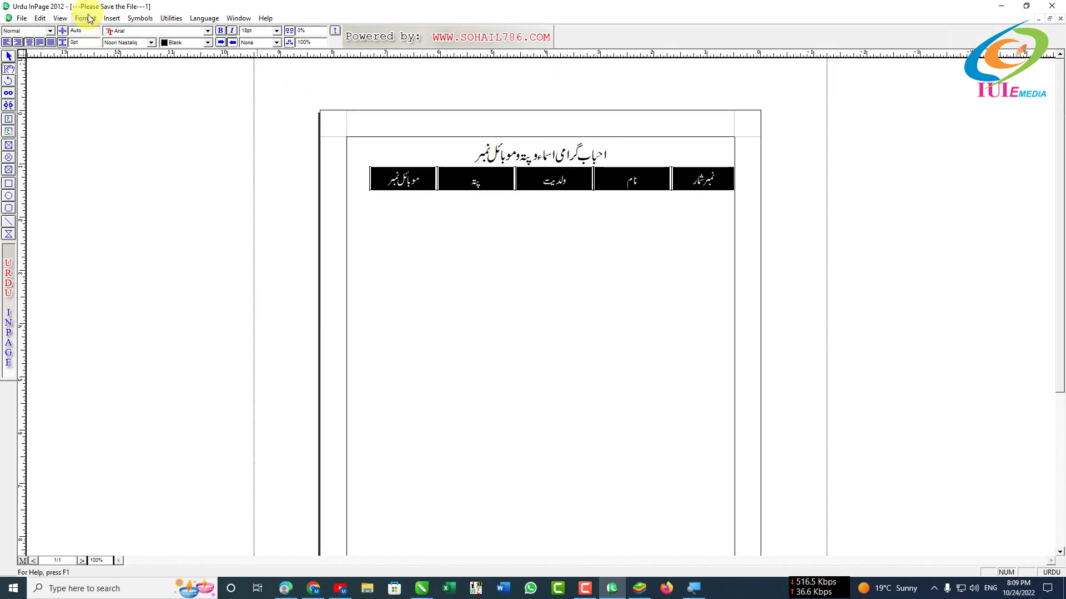
{"action": "left_click", "coordinate": [89, 18]}
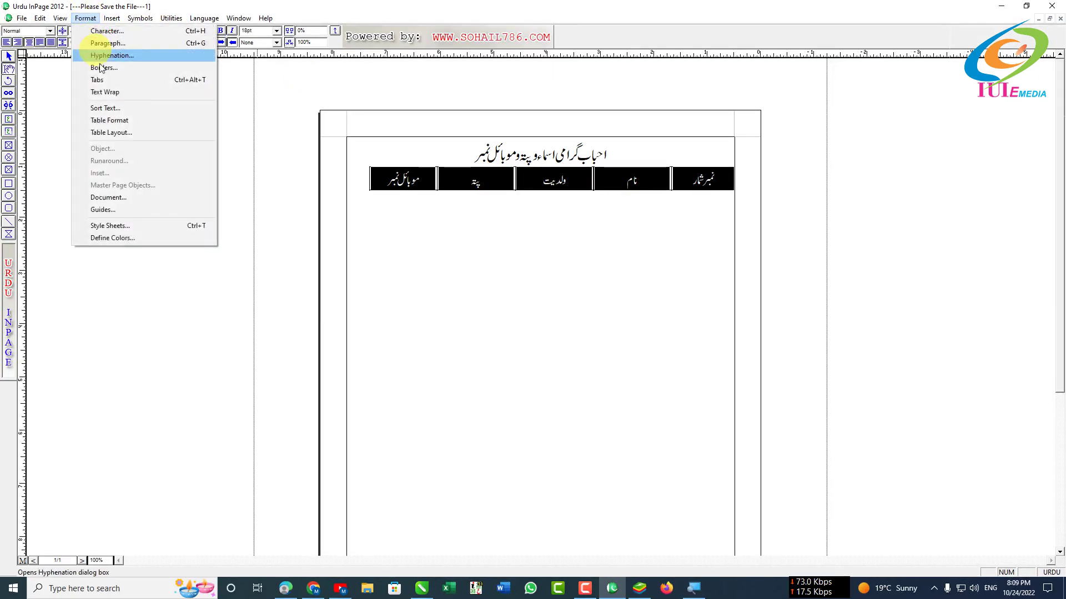
{"action": "left_click", "coordinate": [119, 121]}
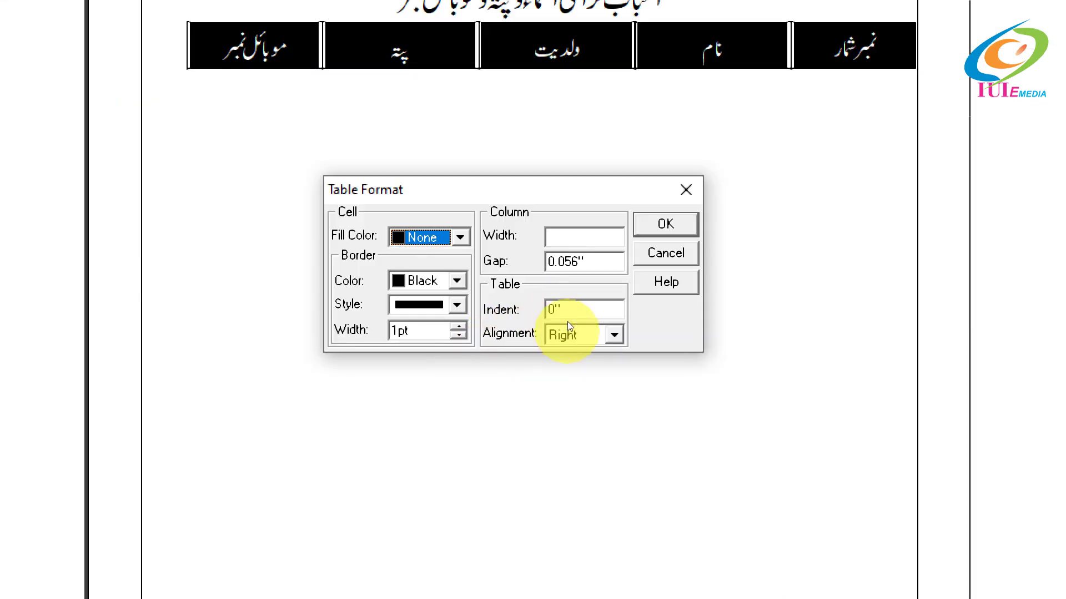
{"action": "left_click", "coordinate": [581, 323]}
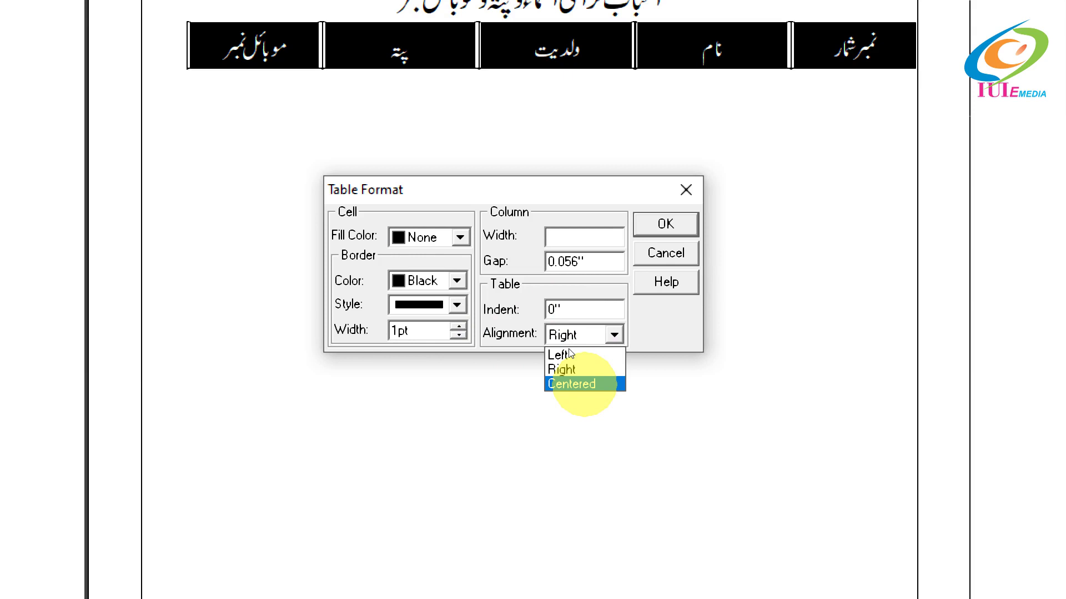
{"action": "left_click", "coordinate": [577, 385]}
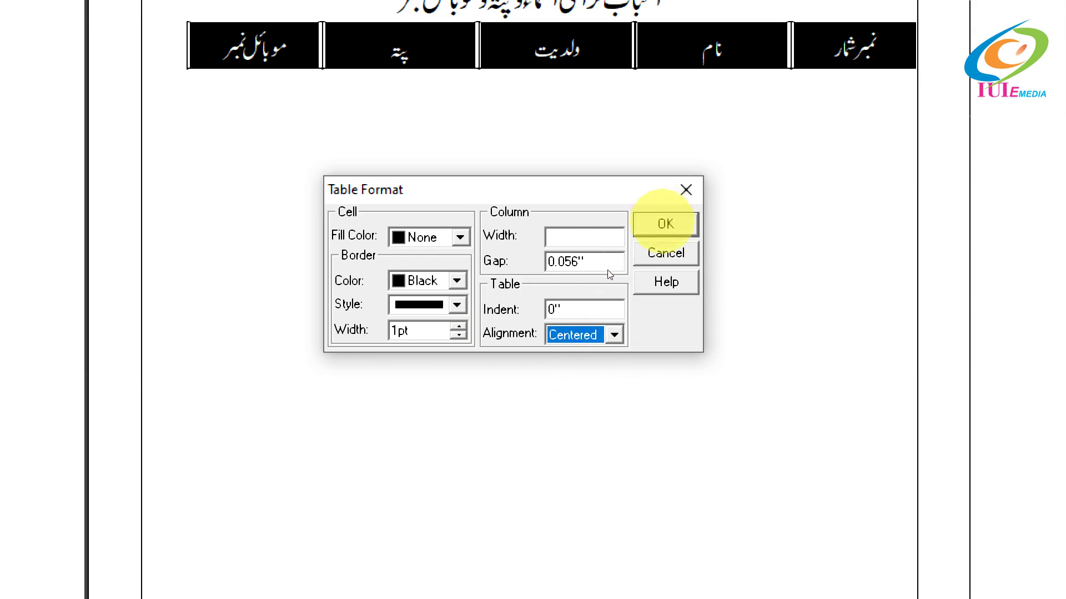
{"action": "left_click", "coordinate": [665, 223]}
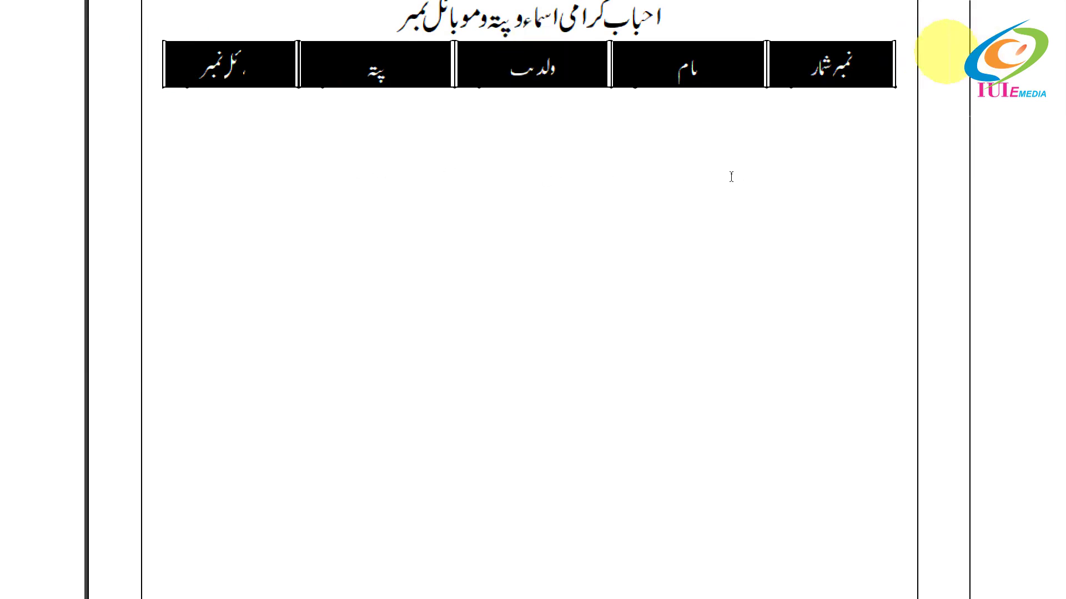
{"action": "left_click", "coordinate": [515, 185]}
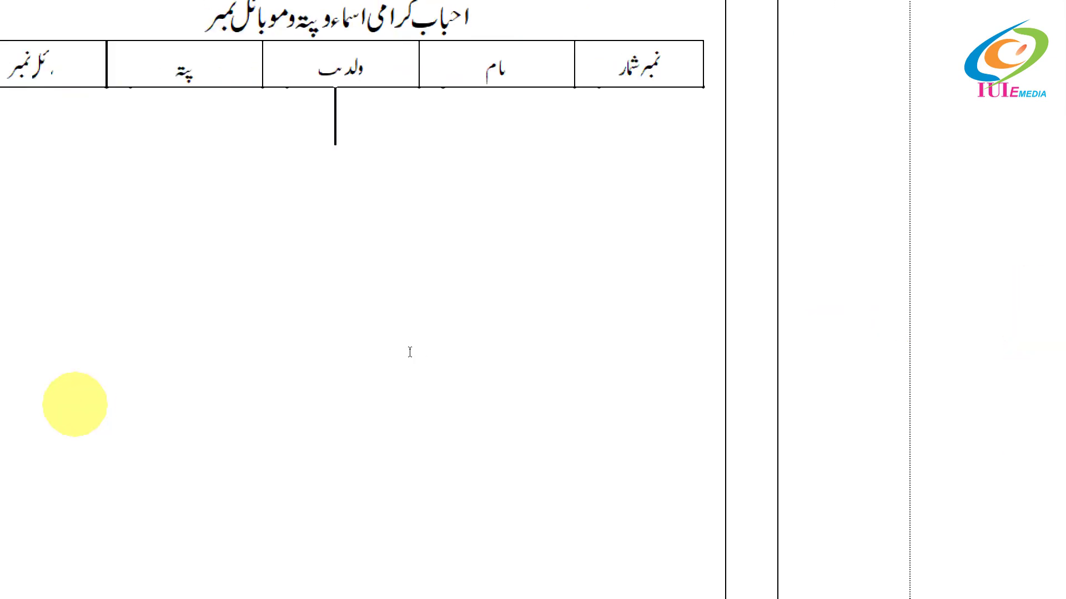
Step: Narrow the نمبر شمار column and shift the next two column dividers toward it, widening the پتہ column
{"action": "scroll", "coordinate": [1047, 333], "scroll_direction": "down", "scroll_amount": 5}
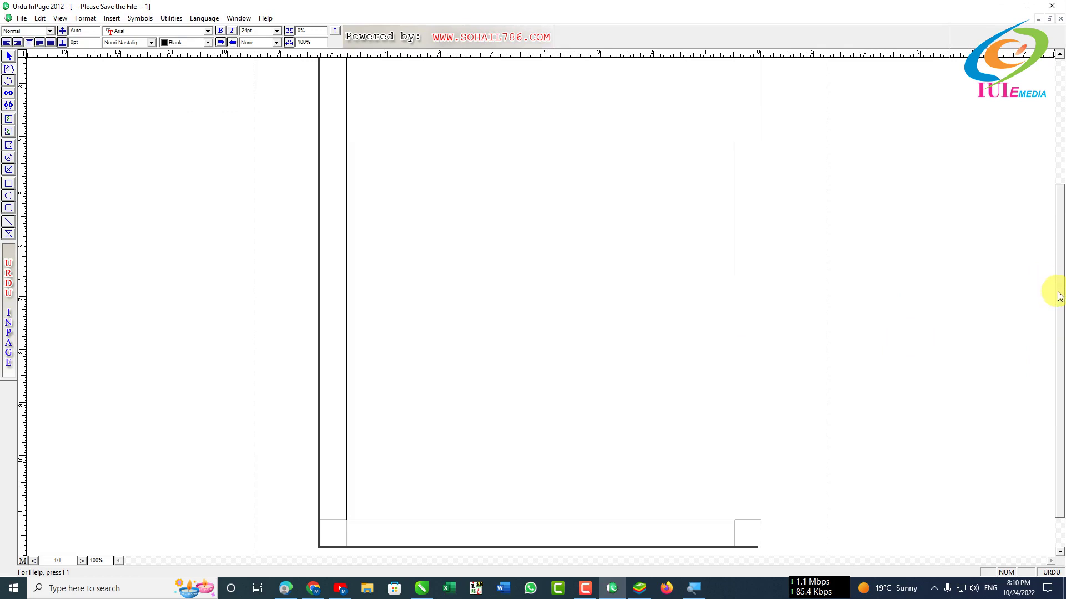
{"action": "scroll", "coordinate": [1049, 142], "scroll_direction": "up", "scroll_amount": 5}
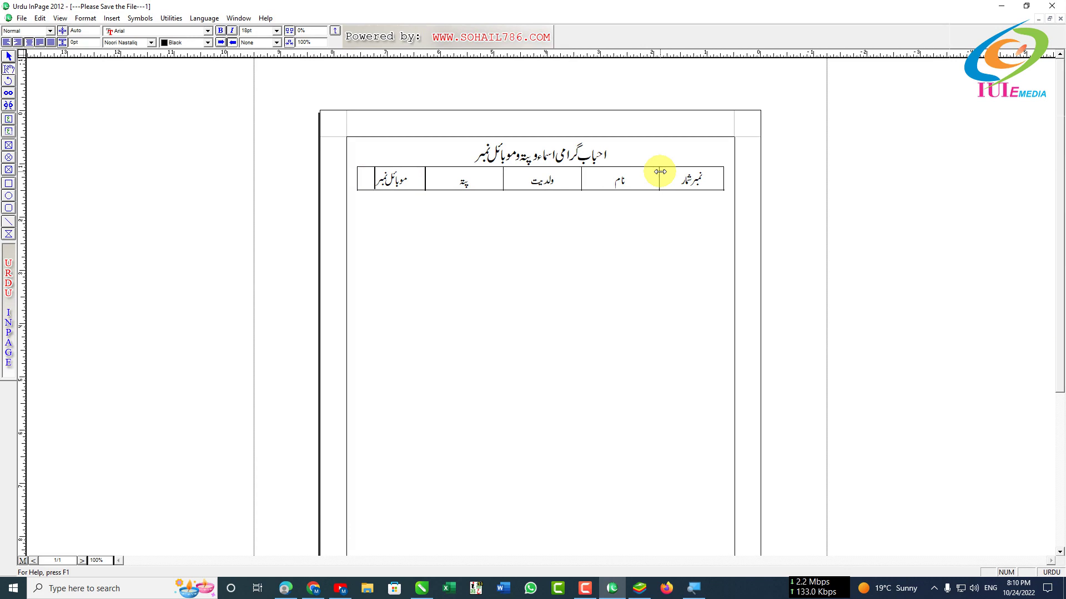
{"action": "left_click_drag", "start_coordinate": [659, 171], "coordinate": [690, 181]}
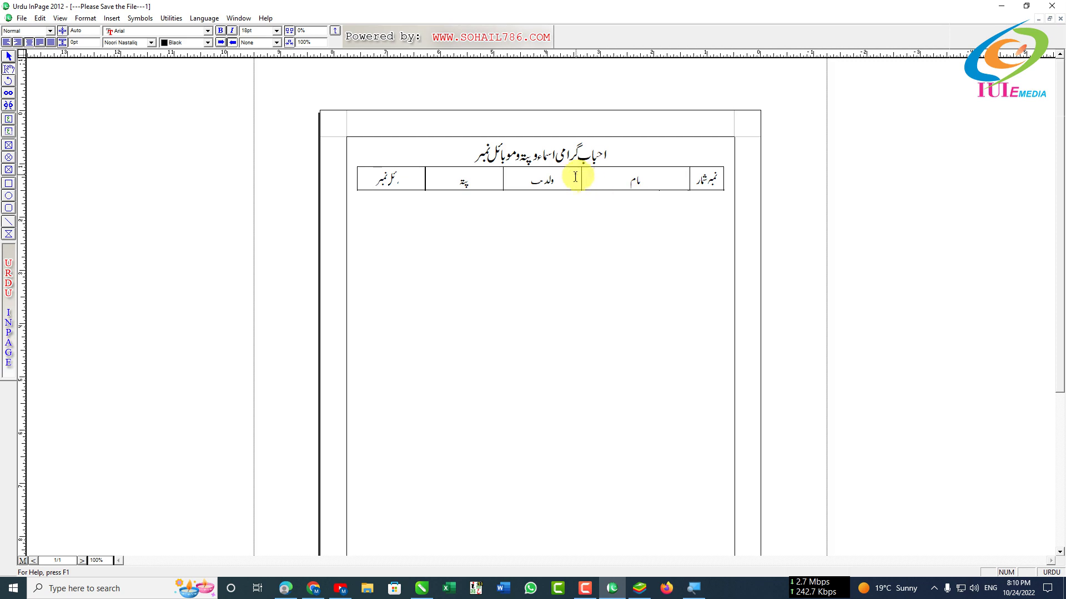
{"action": "left_click_drag", "start_coordinate": [580, 176], "coordinate": [611, 179]}
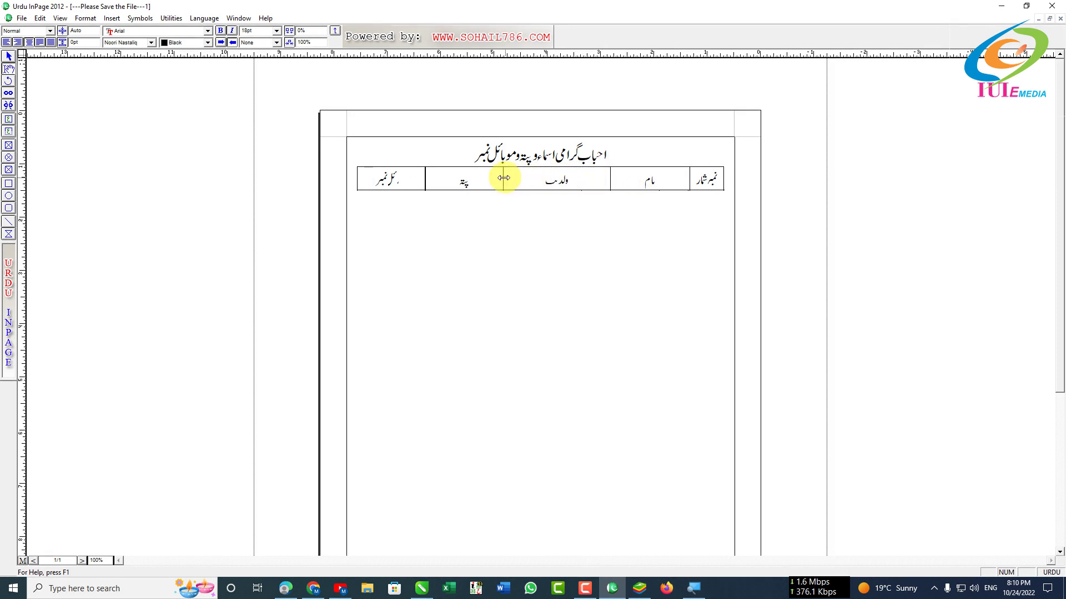
{"action": "left_click_drag", "start_coordinate": [504, 178], "coordinate": [524, 186]}
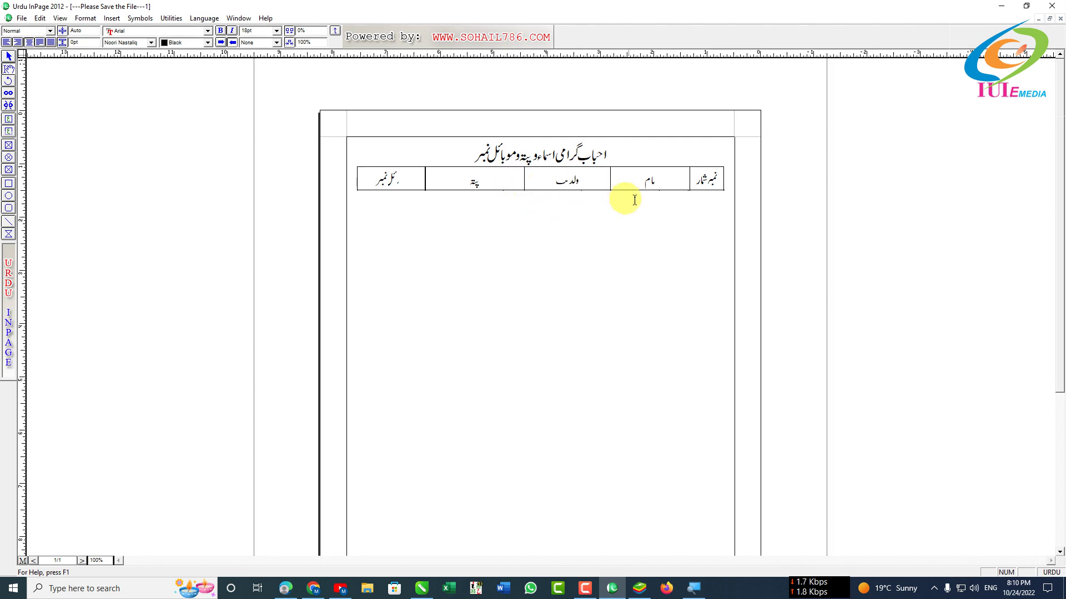
Step: Set the column width of the نام and ولدیت columns to 1 in the table format
{"action": "left_click_drag", "start_coordinate": [647, 172], "coordinate": [565, 176]}
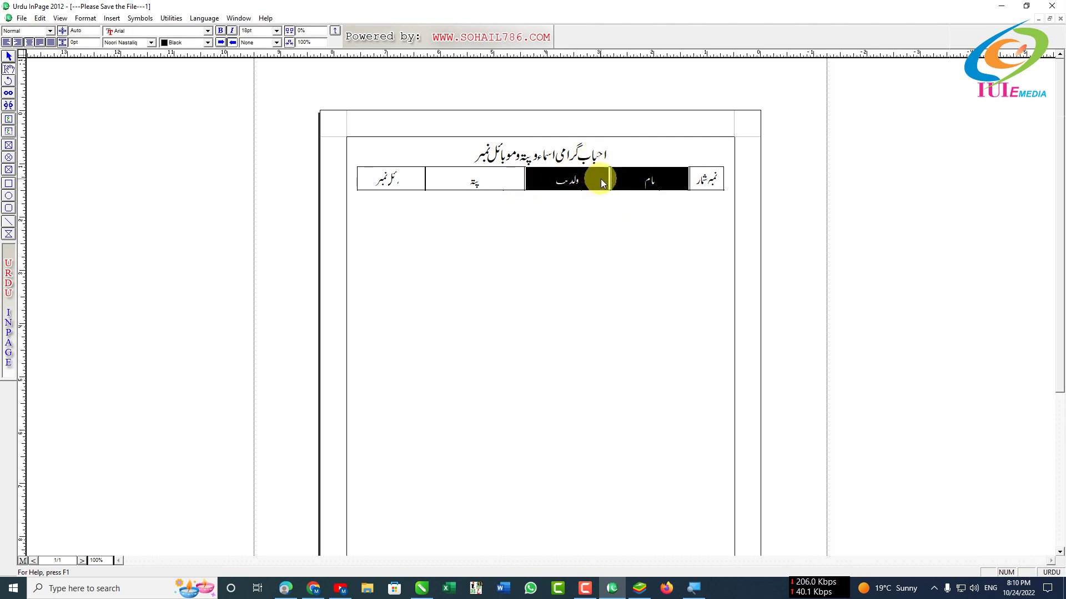
{"action": "left_click", "coordinate": [86, 19]}
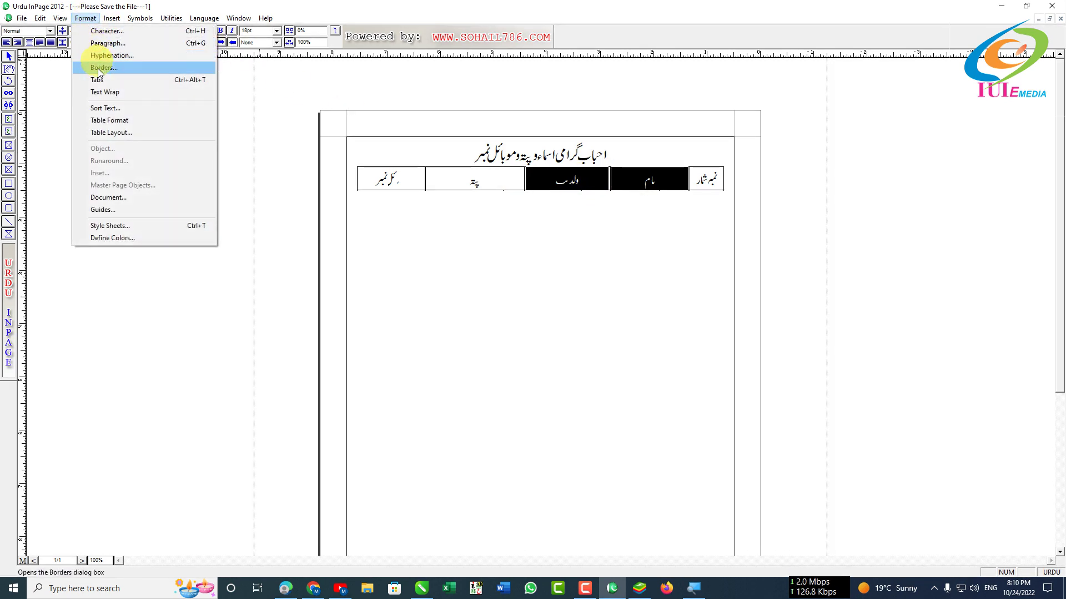
{"action": "left_click", "coordinate": [111, 121]}
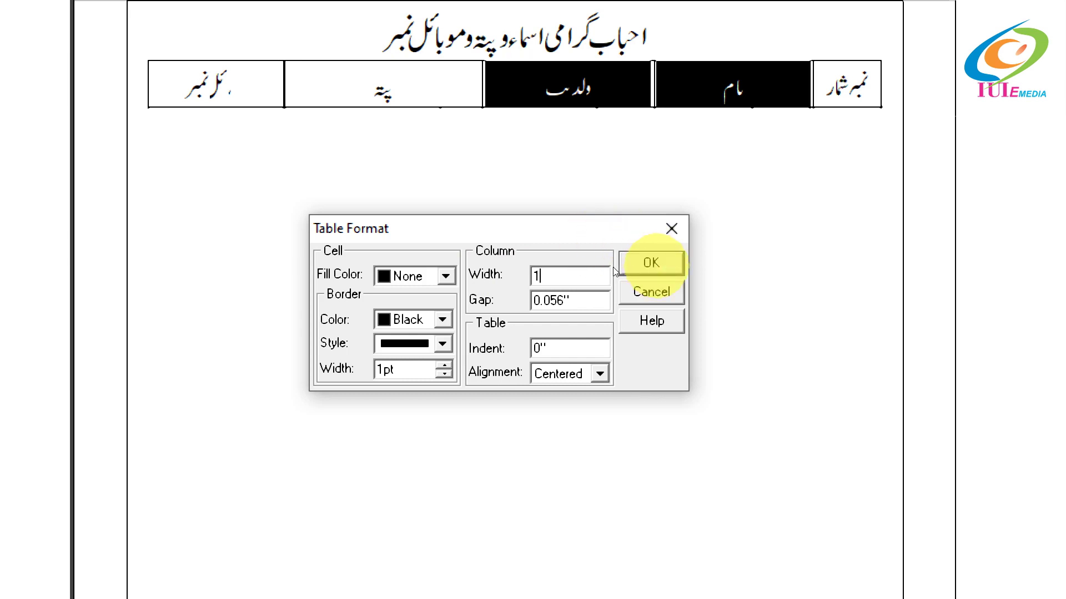
{"action": "left_click", "coordinate": [651, 264]}
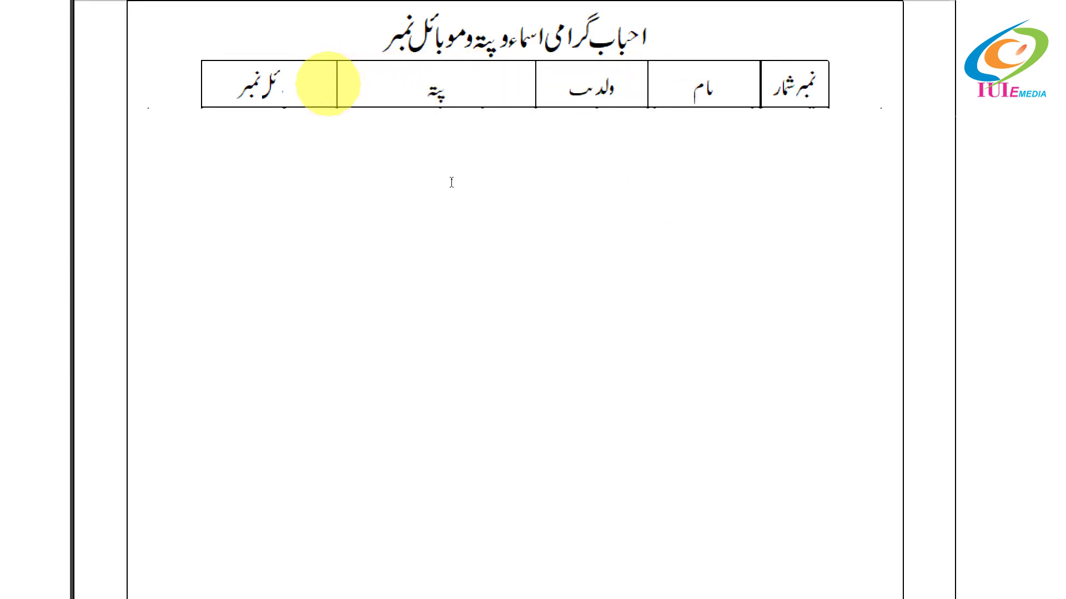
Step: Move the divider between the پتہ and موبائل نمبر columns slightly to narrow the موبائل نمبر column
{"action": "left_click_drag", "start_coordinate": [337, 84], "coordinate": [333, 83]}
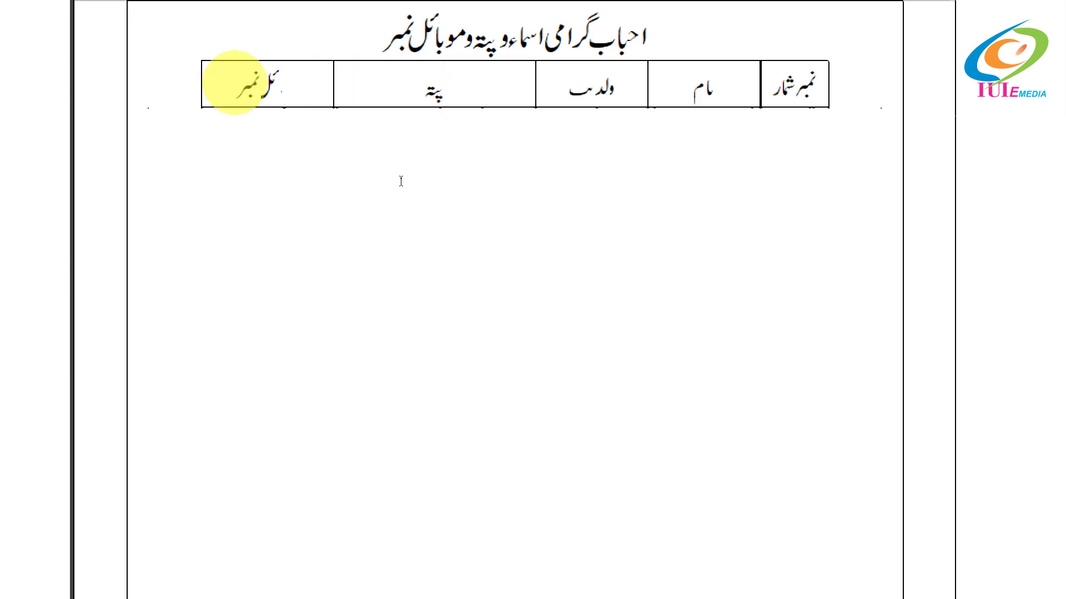